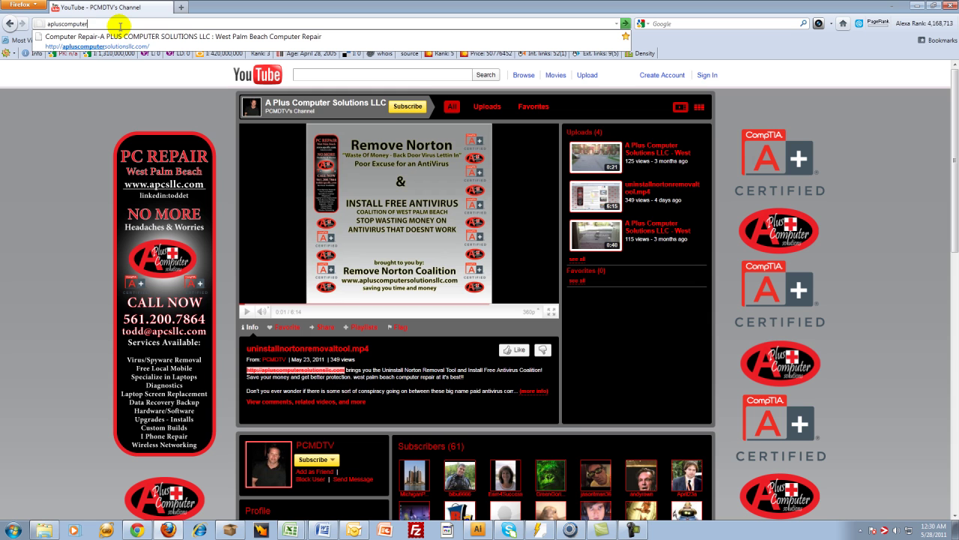
# Step: Load apluscomputersolutionsllc.com, go to its Blog, and scroll down to the Pros & Cons posts
pyautogui.write('llc.com')
pyautogui.press('Return')
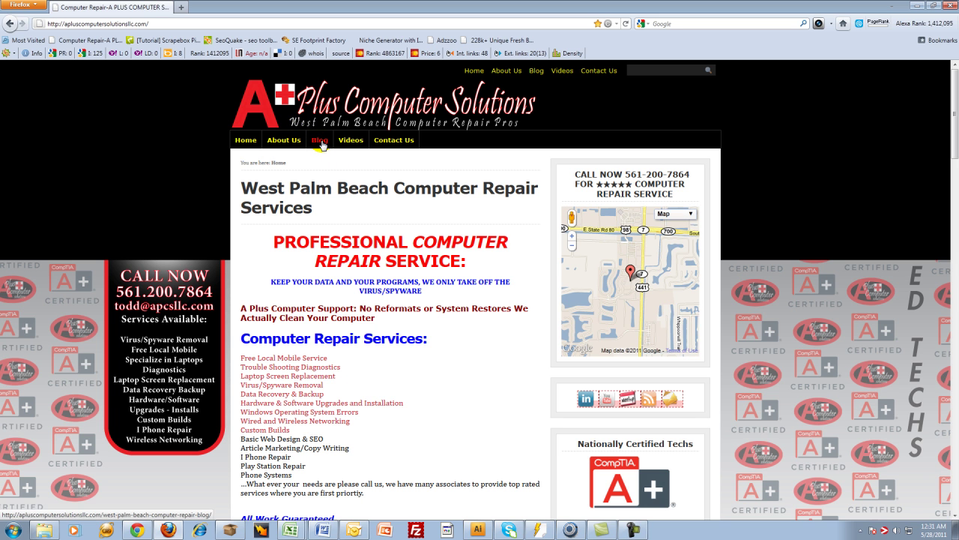
pyautogui.click(321, 142)
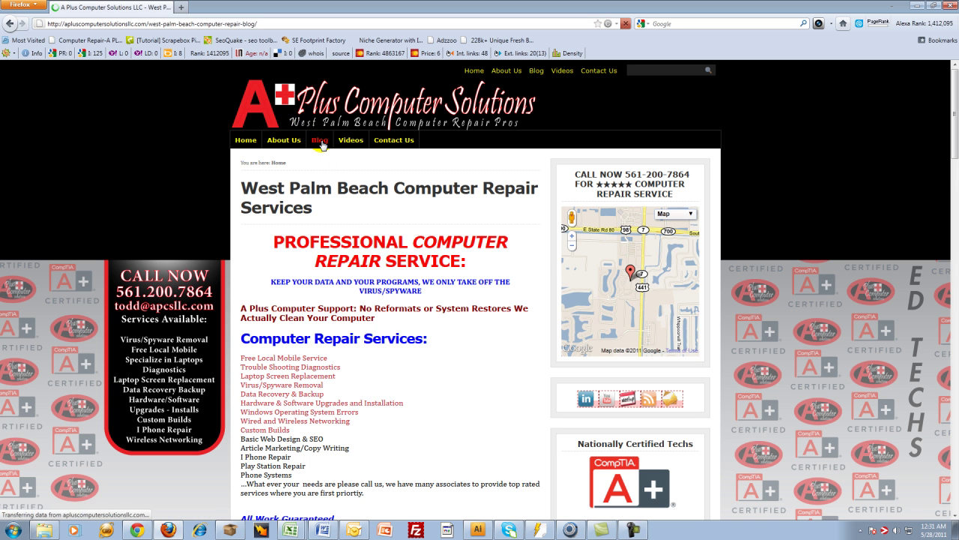
pyautogui.scroll(-4, 310, 180)
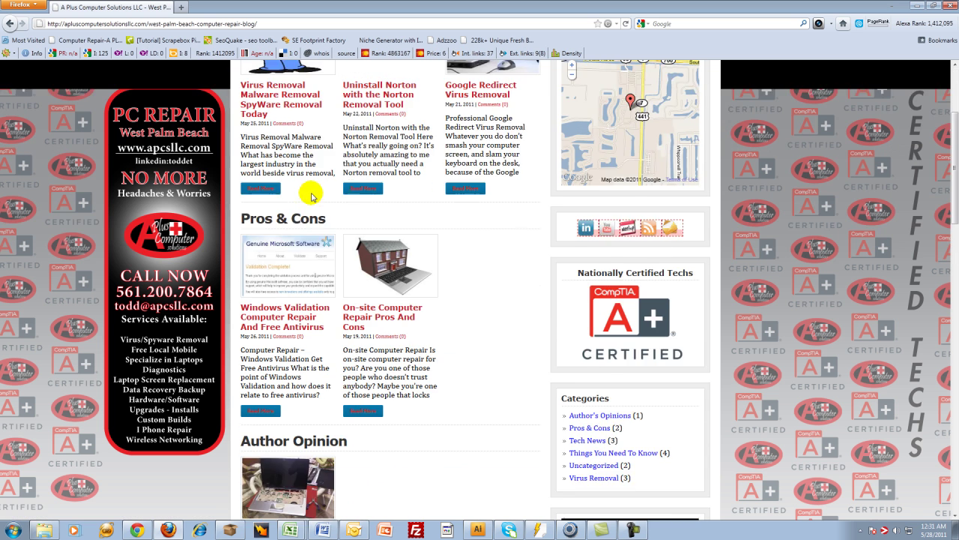
pyautogui.scroll(-3, 312, 196)
# Step: Open the Windows Validation post and start the MGADiag.exe download from its 'download tool here' link
pyautogui.click(252, 208)
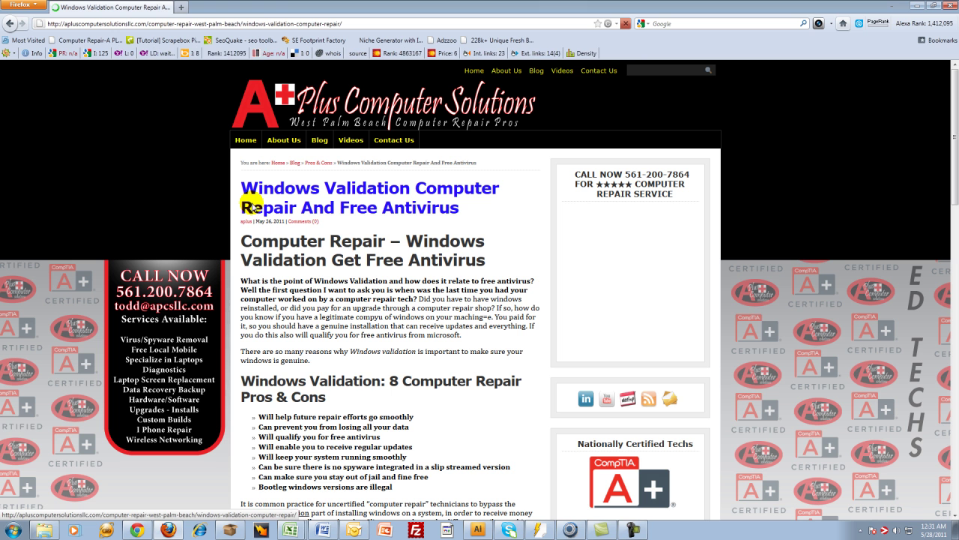
pyautogui.scroll(-3, 252, 208)
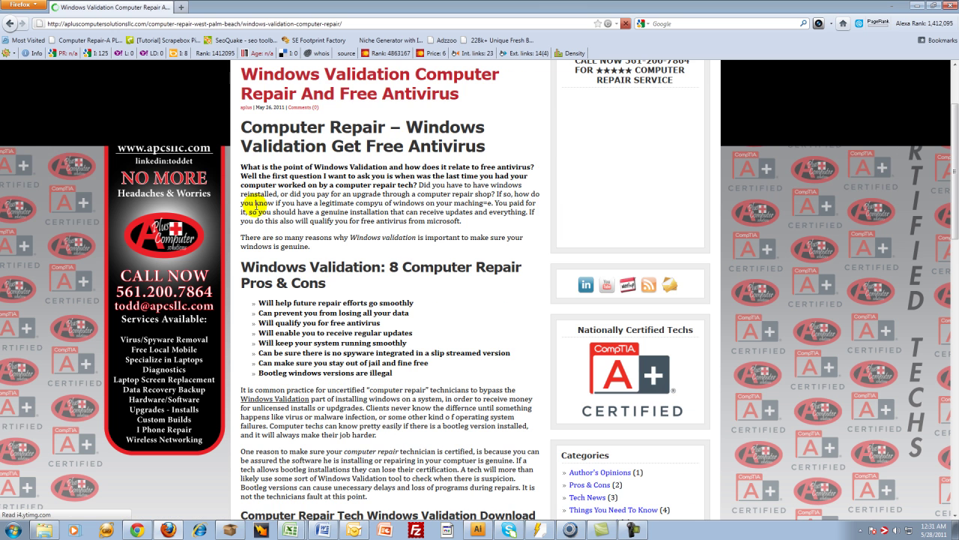
pyautogui.scroll(-5, 259, 208)
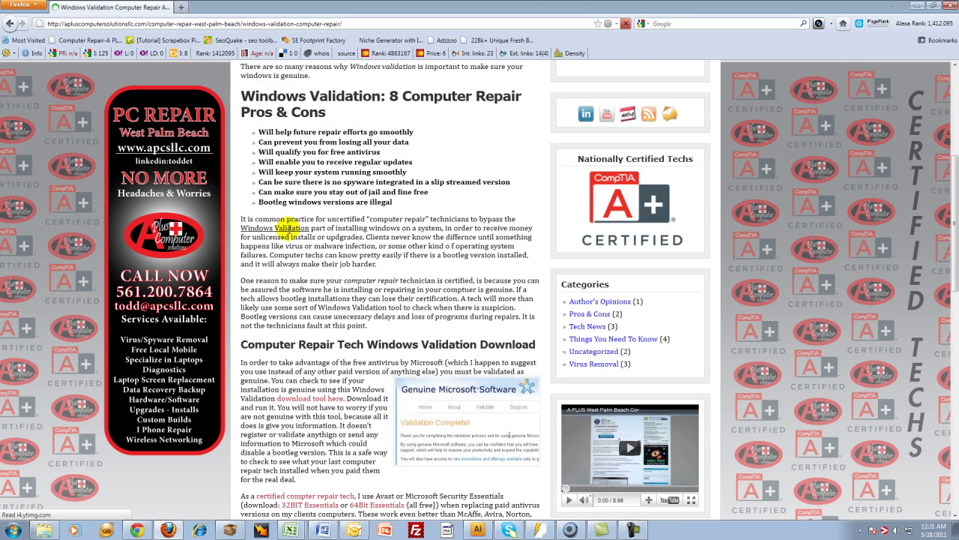
pyautogui.scroll(-5, 288, 227)
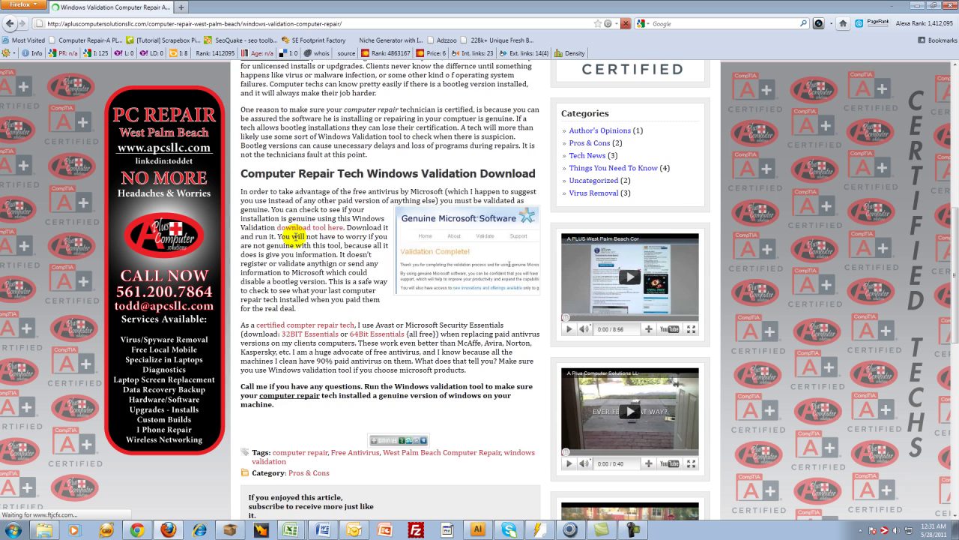
pyautogui.click(310, 233)
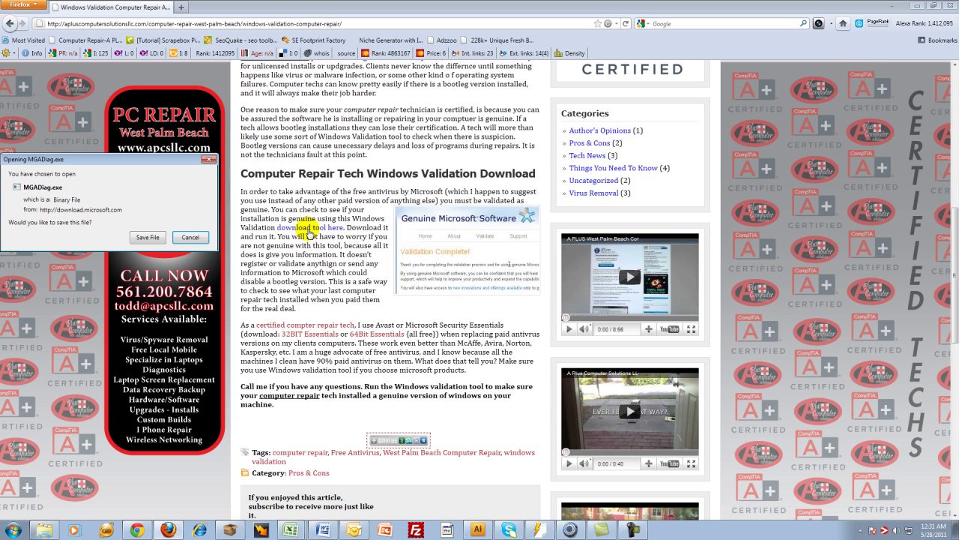
# Step: Save MGADiag.exe, then run MGADiag(2).exe from Downloads, allowing it past the security warning
pyautogui.click(147, 237)
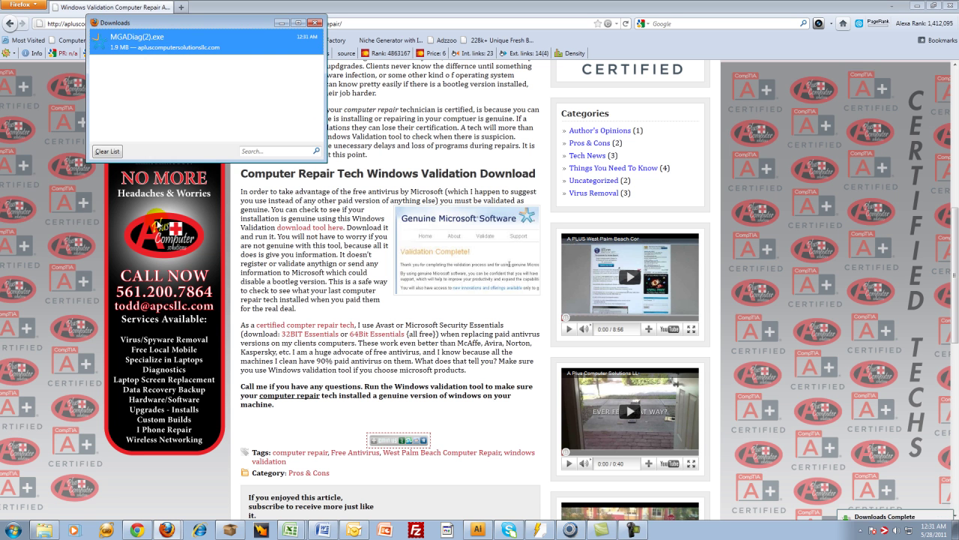
pyautogui.doubleClick(157, 41)
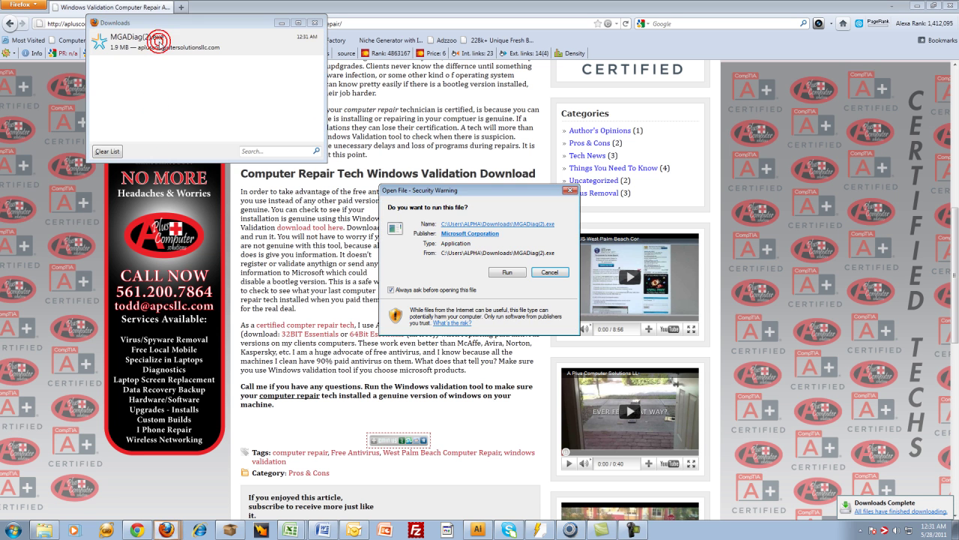
pyautogui.click(504, 272)
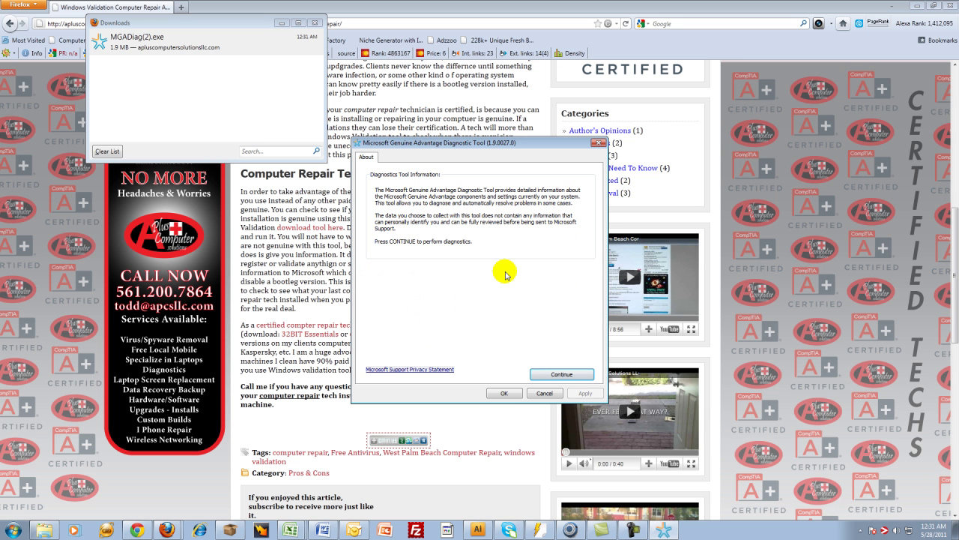
# Step: Run the genuine diagnostics, check the Windows and Office tabs showing 100 Genuine, then close the tool
pyautogui.click(557, 372)
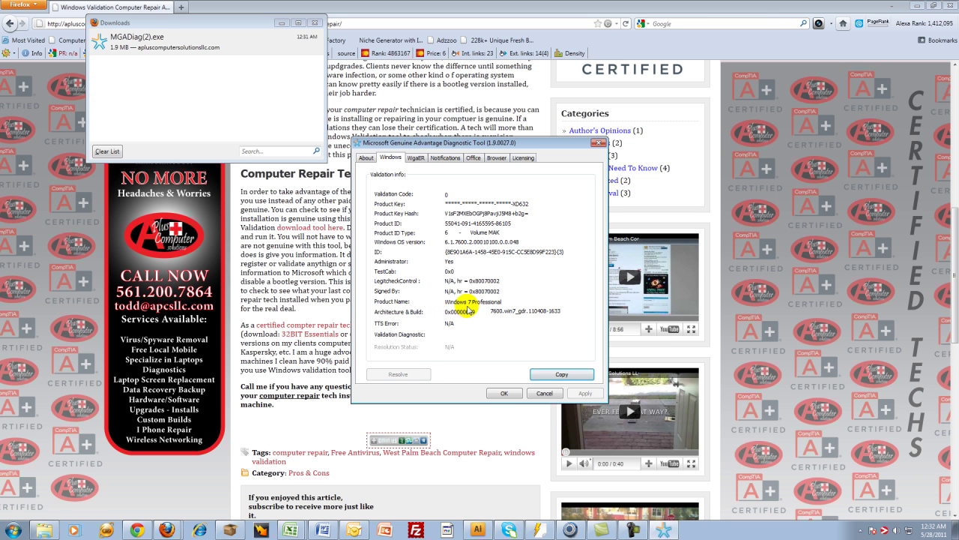
pyautogui.click(474, 159)
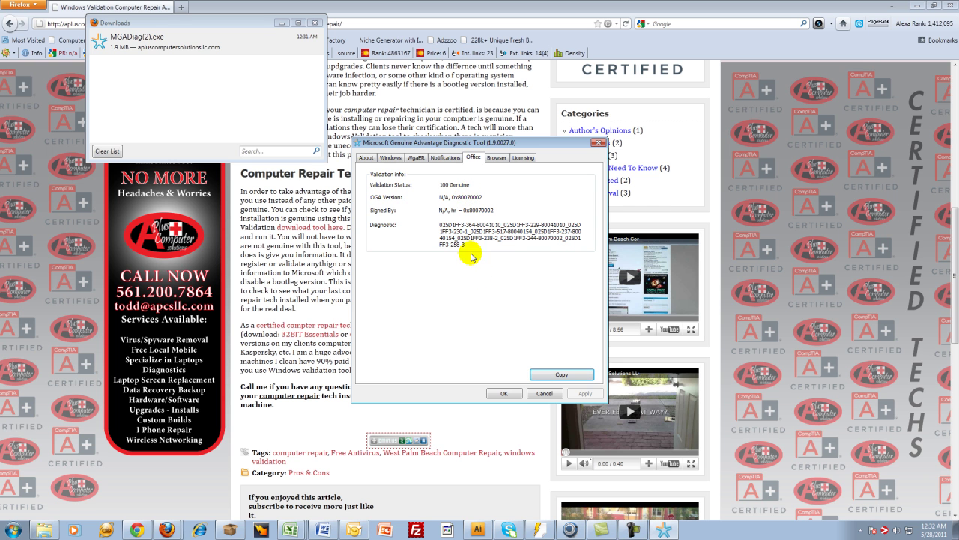
pyautogui.click(519, 394)
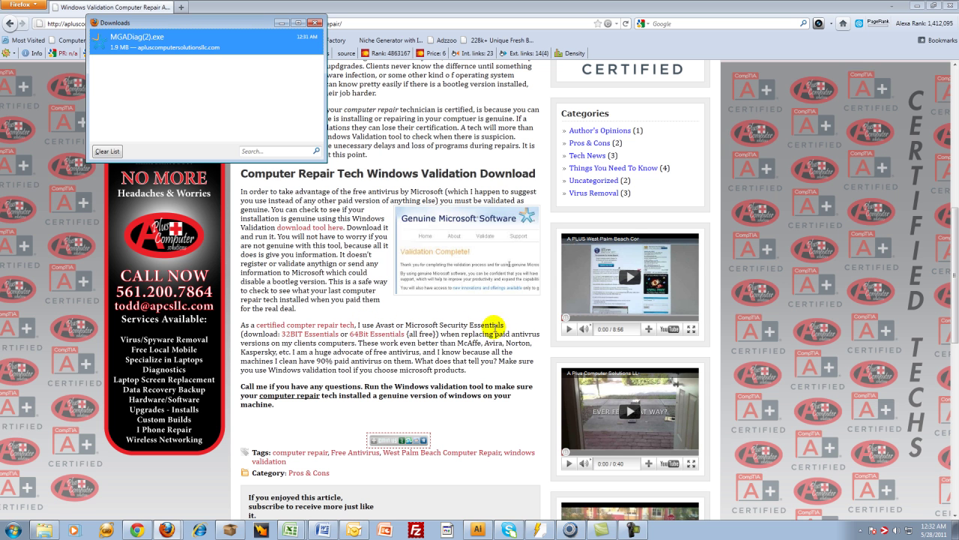
# Step: Download and save the 64-bit Microsoft Security Essentials installer from the article
pyautogui.moveTo(405, 327); pyautogui.dragTo(504, 325)
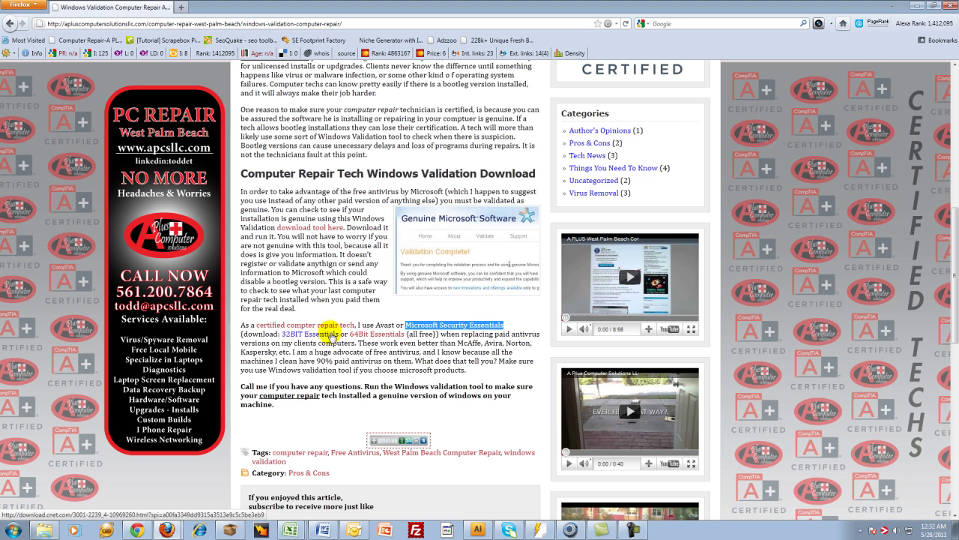
pyautogui.click(374, 335)
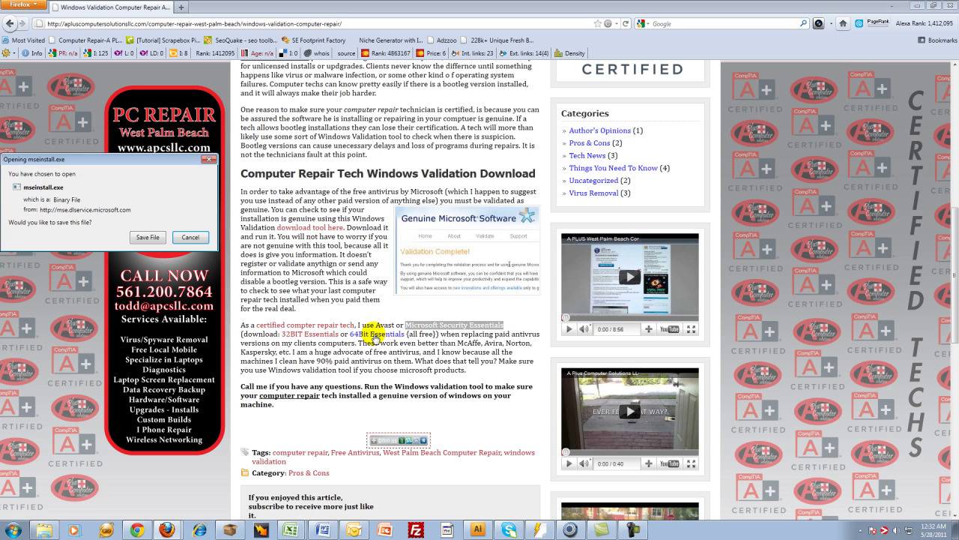
pyautogui.click(150, 237)
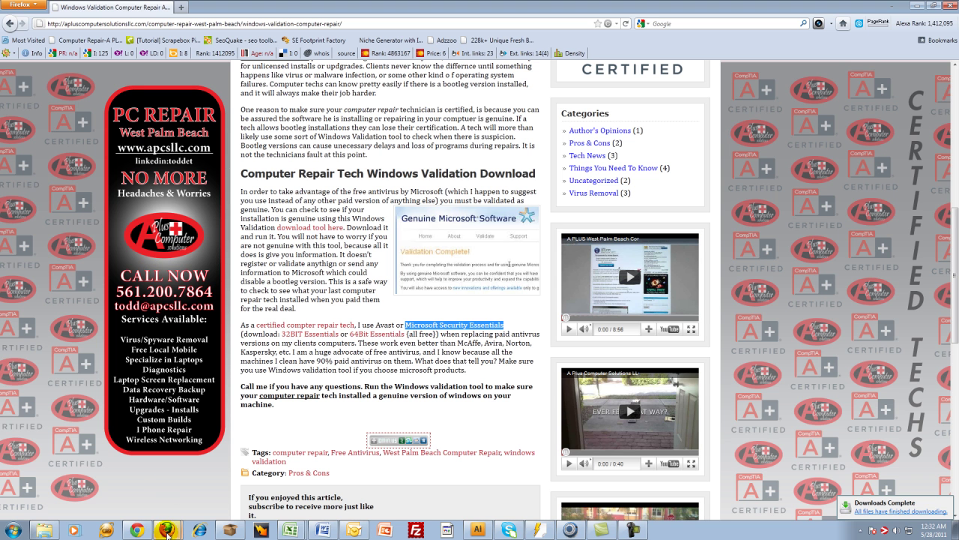
# Step: Launch mseinstall(1).exe from the Downloads list
pyautogui.click(165, 507)
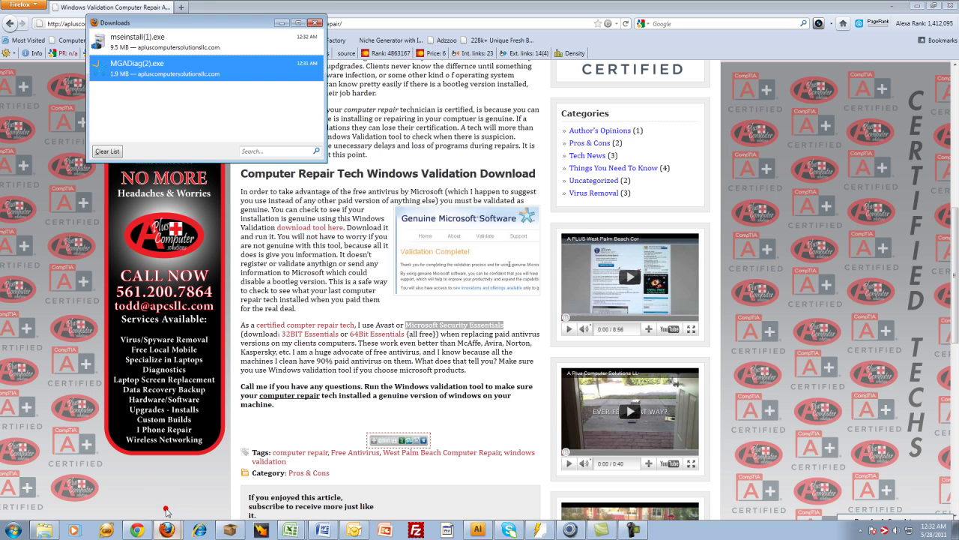
pyautogui.click(172, 47)
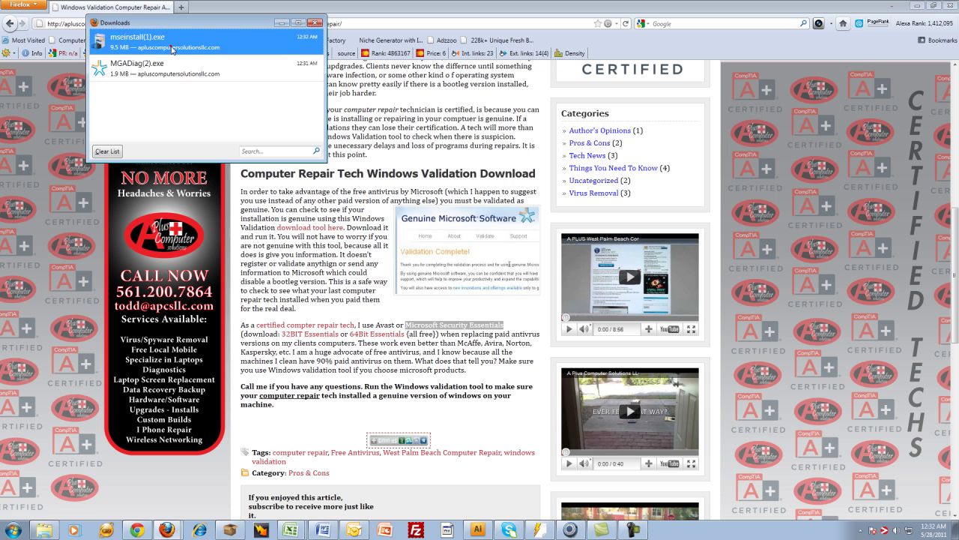
pyautogui.doubleClick(172, 47)
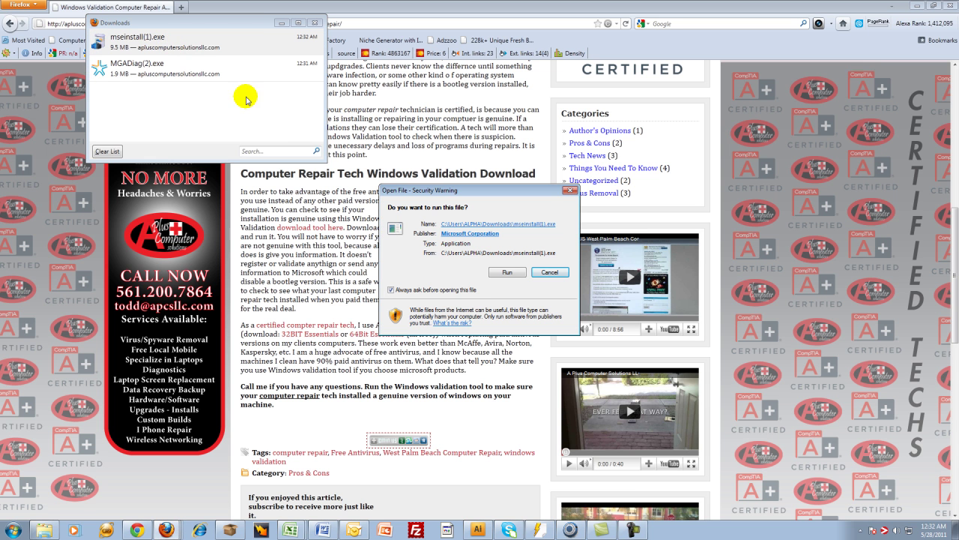
# Step: Run Security Essentials setup, accept the license, decline the improvement program, and keep the firewall option
pyautogui.click(507, 272)
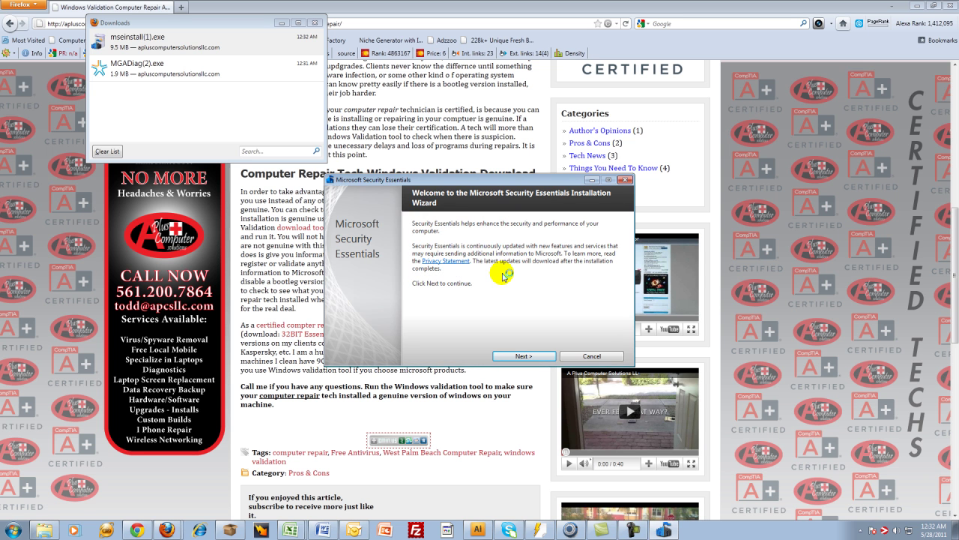
pyautogui.click(524, 357)
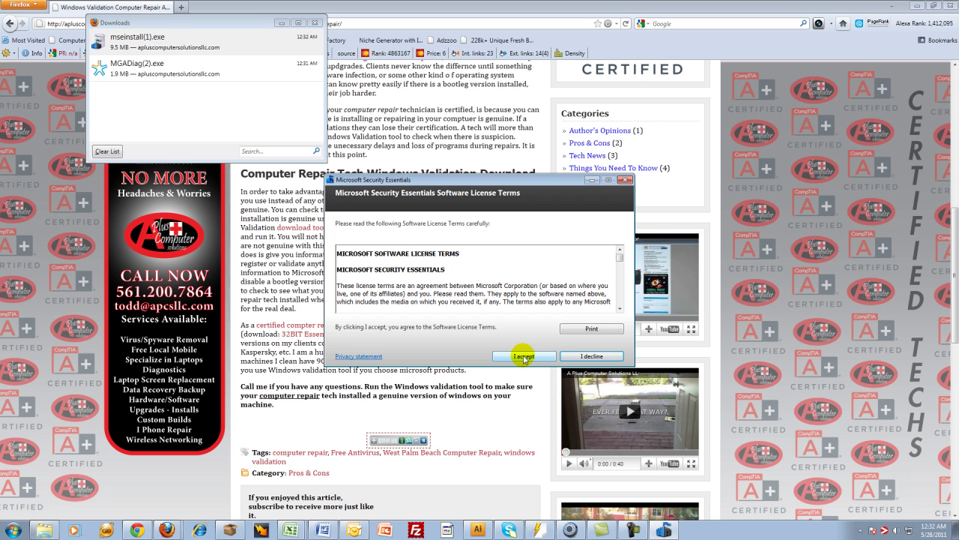
pyautogui.click(524, 357)
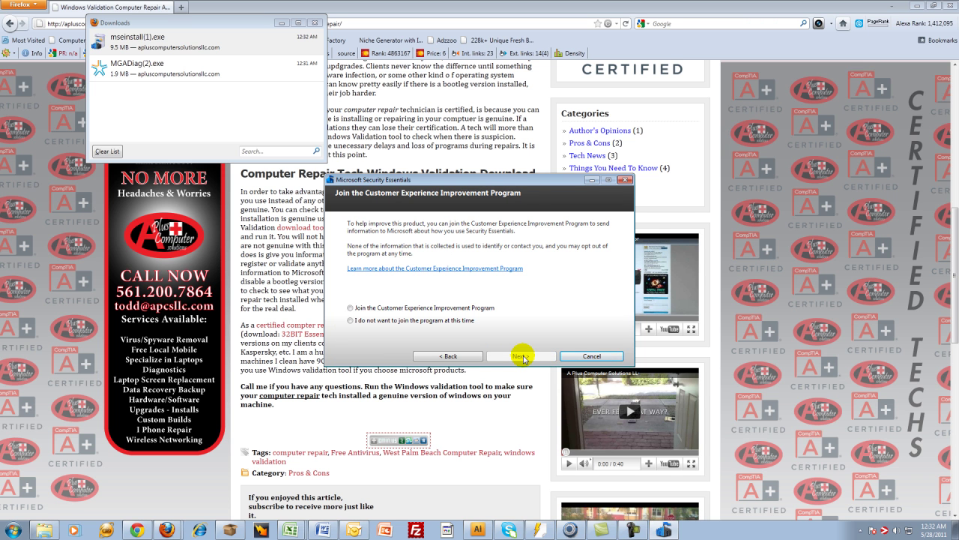
pyautogui.click(454, 321)
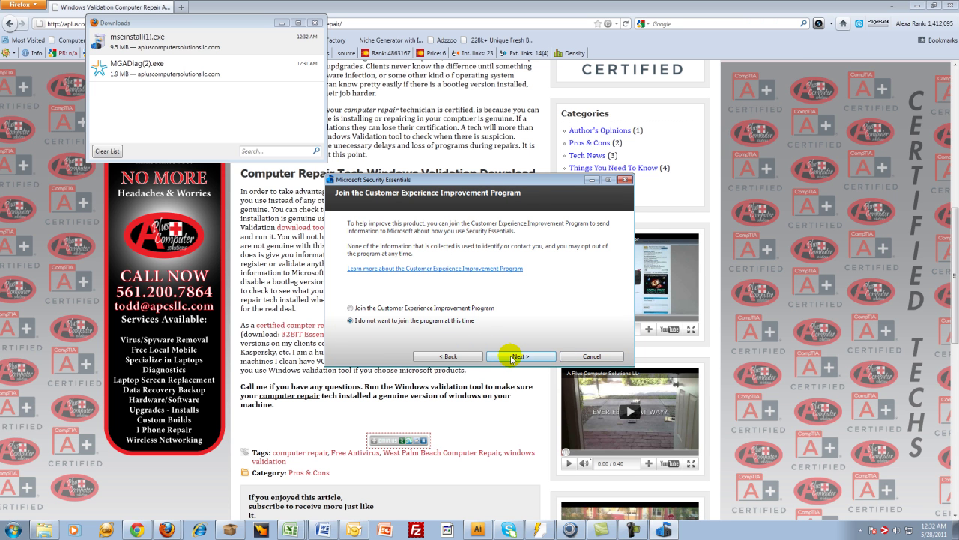
pyautogui.click(512, 357)
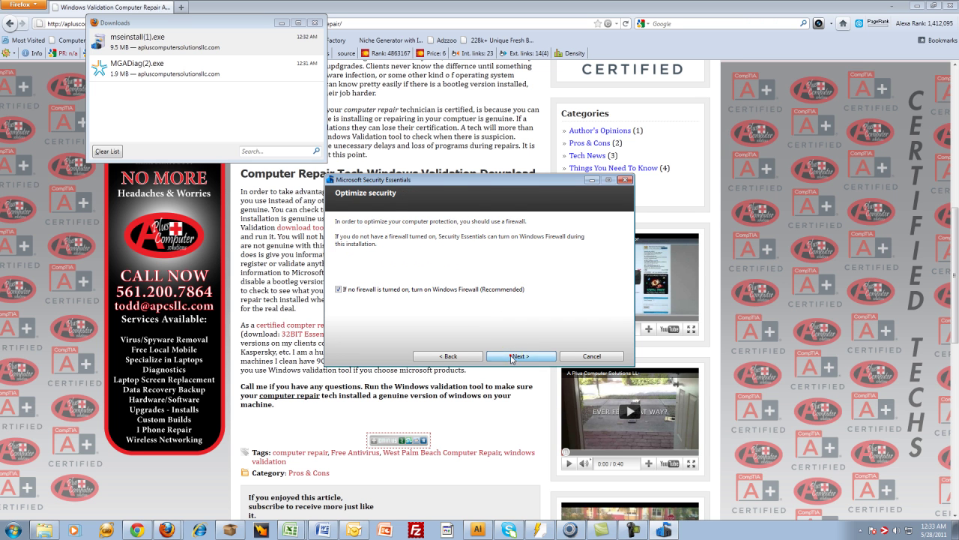
pyautogui.click(512, 357)
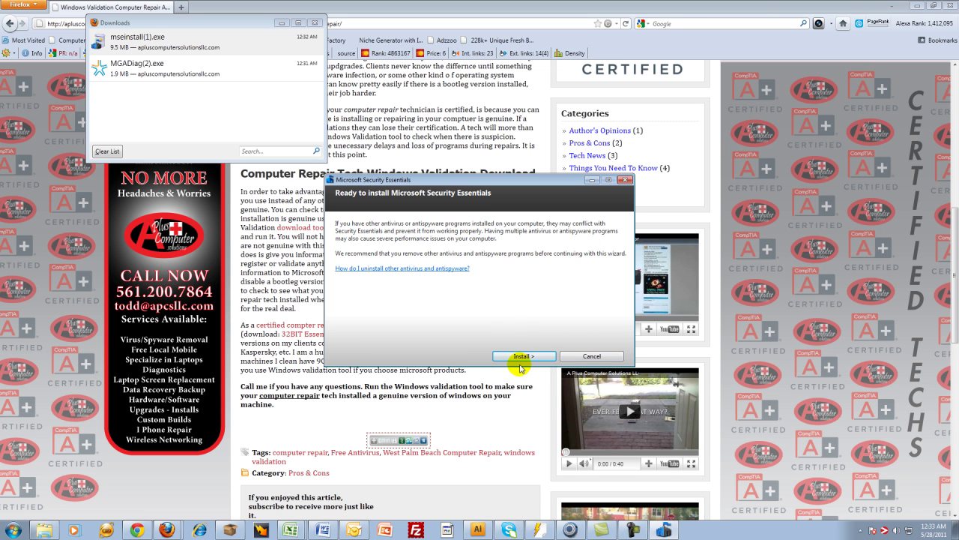
# Step: Cancel and confirm cancelling the Security Essentials install, close setup and Downloads, and scroll back up the article
pyautogui.click(571, 362)
pyautogui.click(519, 299)
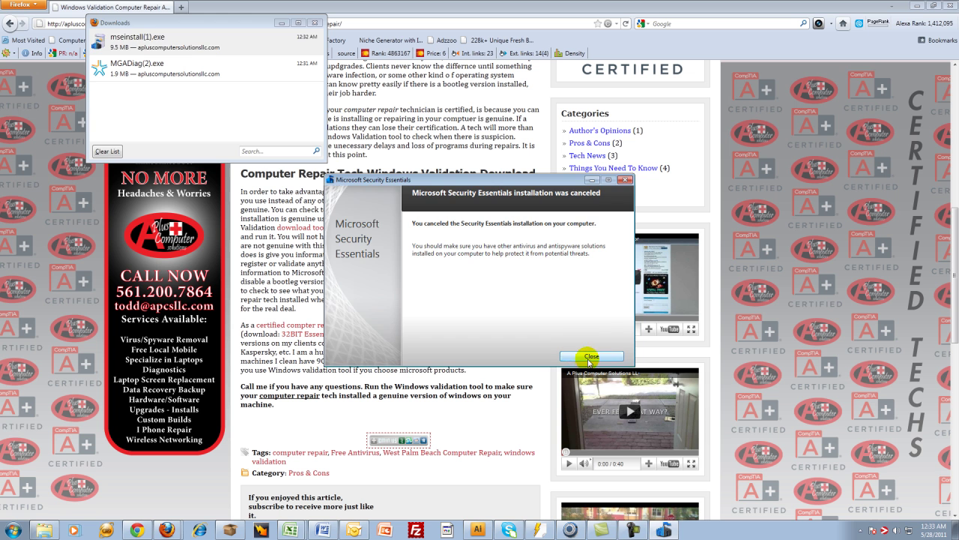
pyautogui.click(590, 358)
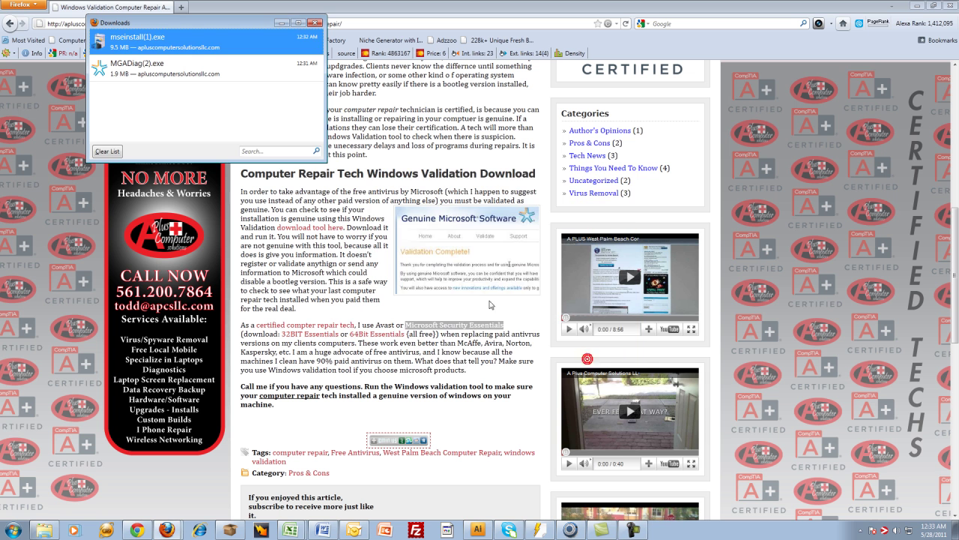
pyautogui.click(317, 23)
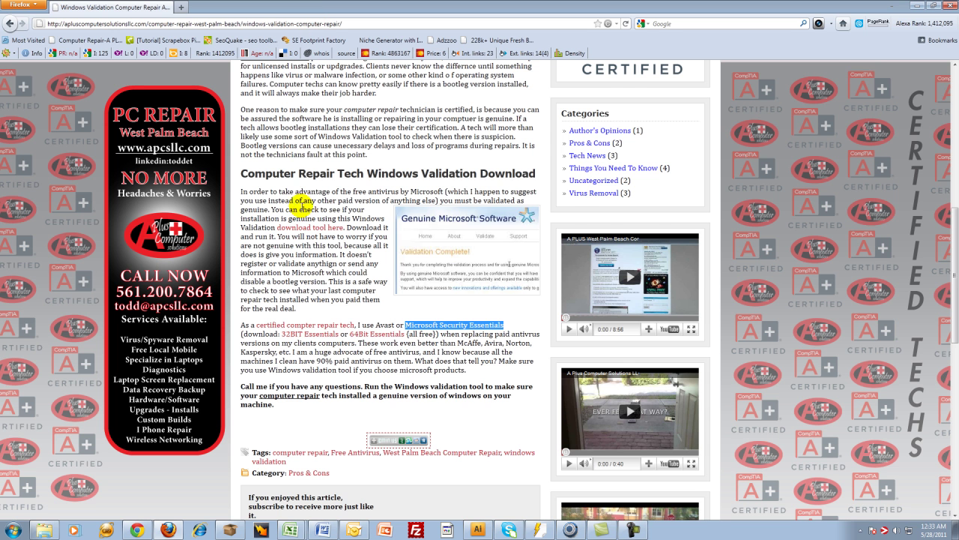
pyautogui.scroll(5, 301, 227)
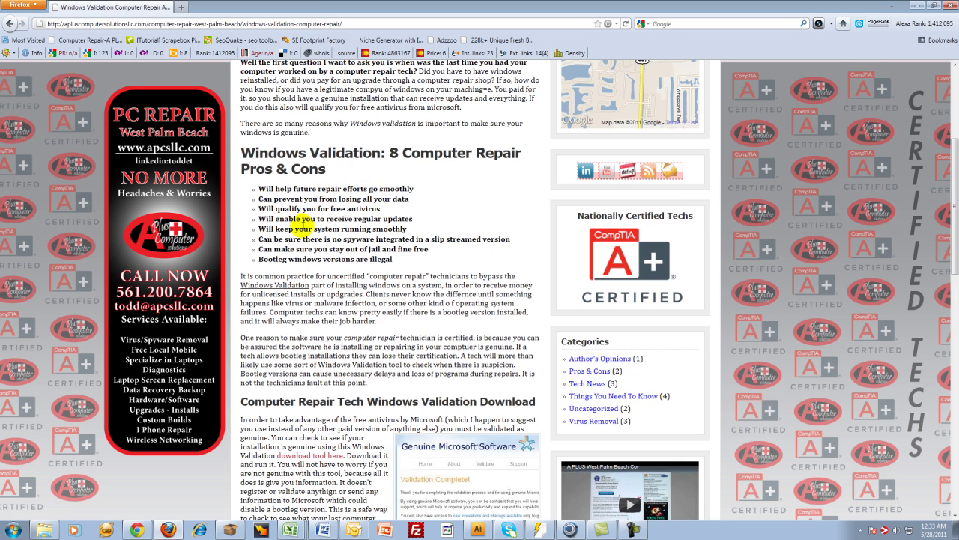